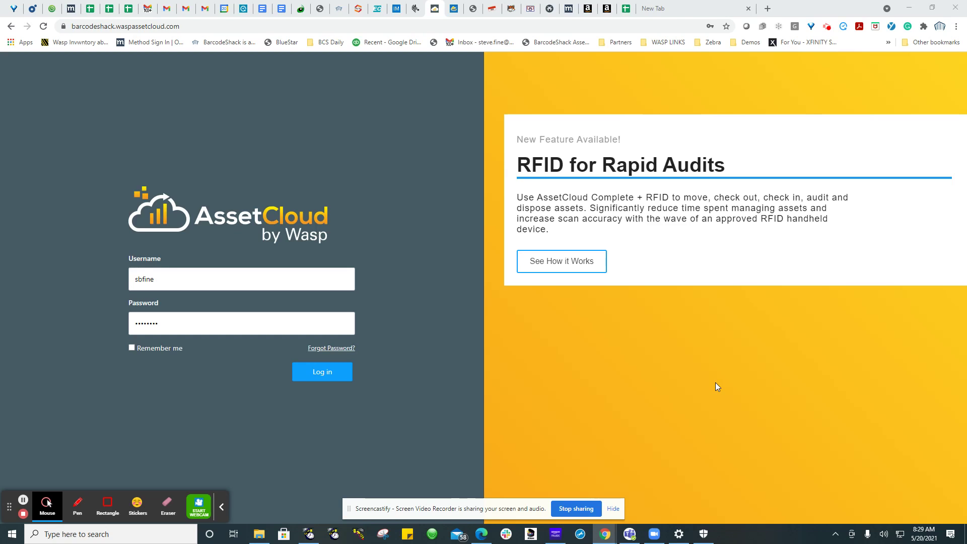
Log in and open the View Users list showing 6 users and 10 licenses
{"action": "left_click", "coordinate": [314, 374]}
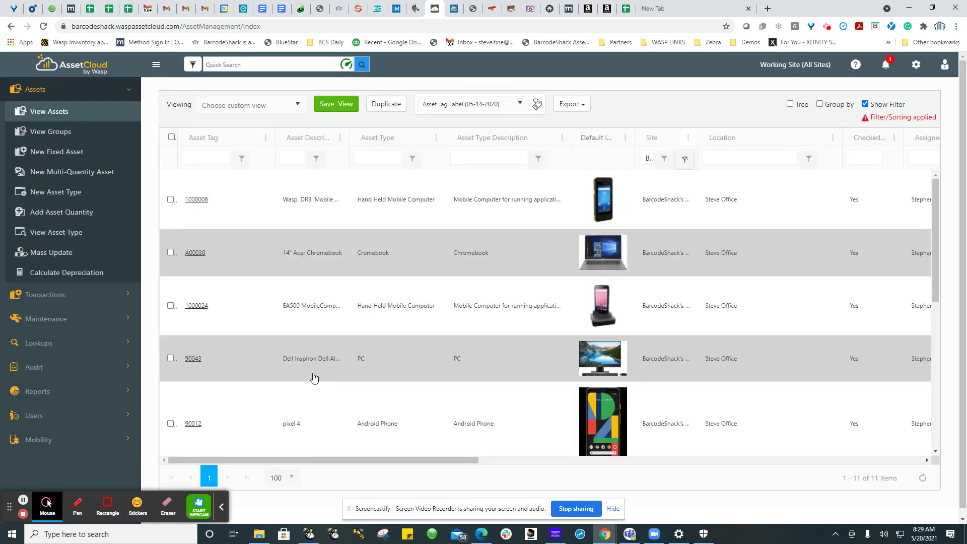
{"action": "scroll", "coordinate": [50, 328], "scroll_direction": "down", "scroll_amount": 1}
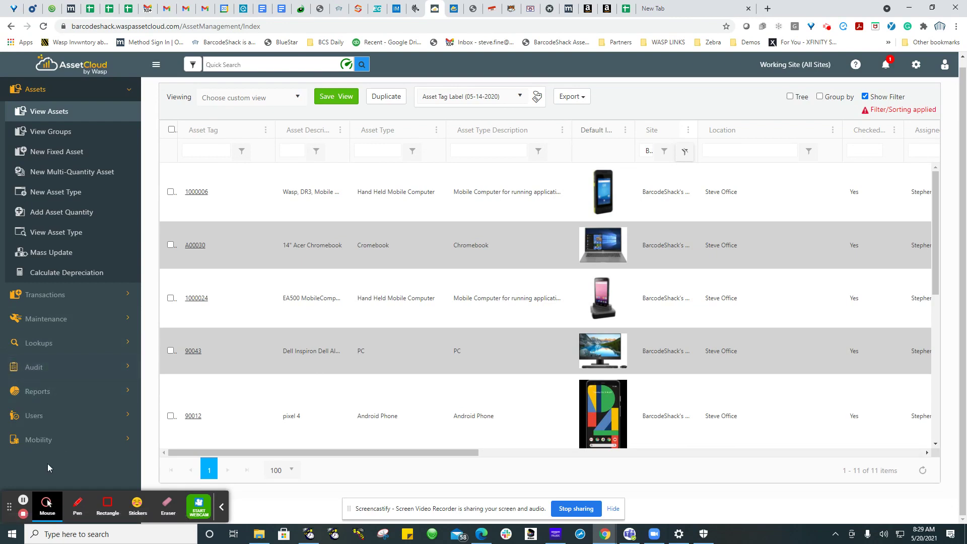
{"action": "left_click", "coordinate": [41, 423]}
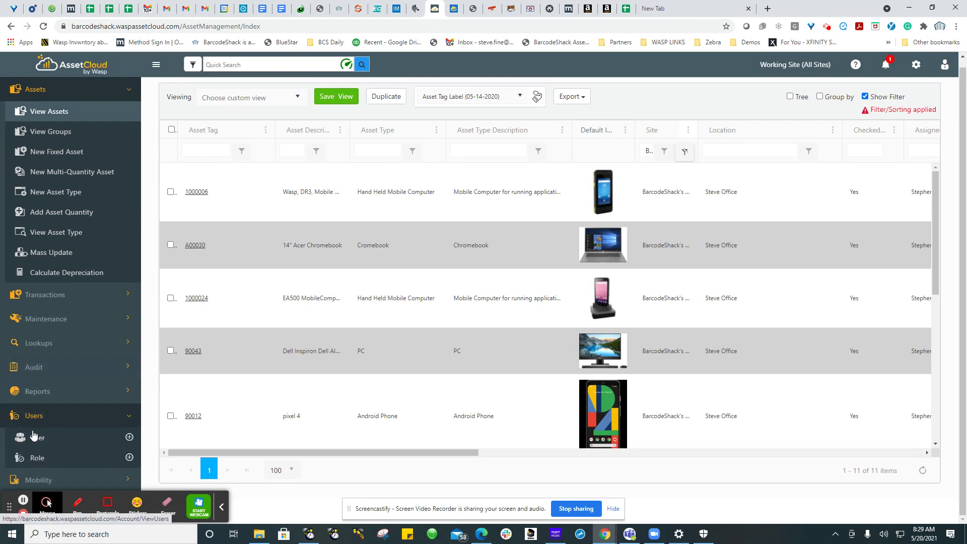
{"action": "left_click", "coordinate": [37, 441]}
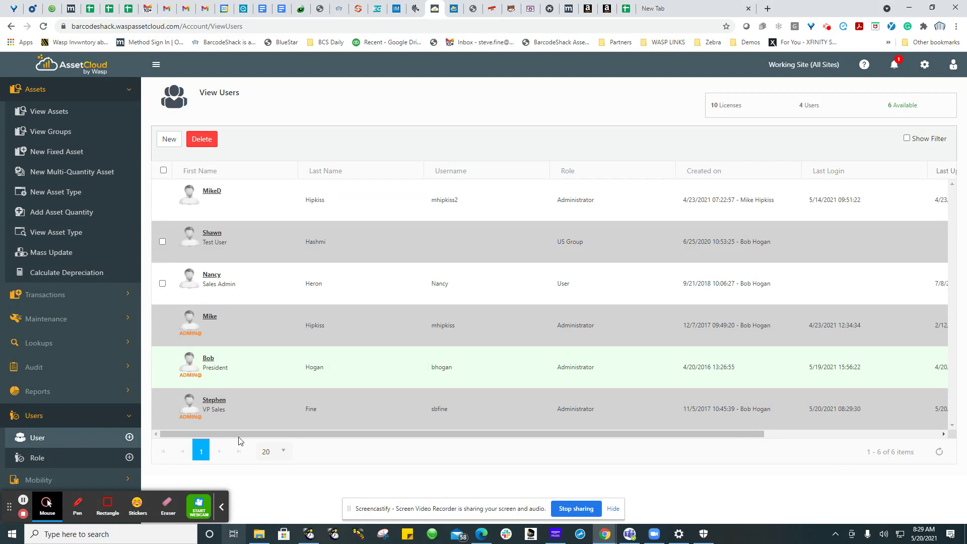
Open a user's View/Edit User profile from the users list
{"action": "left_click", "coordinate": [217, 277]}
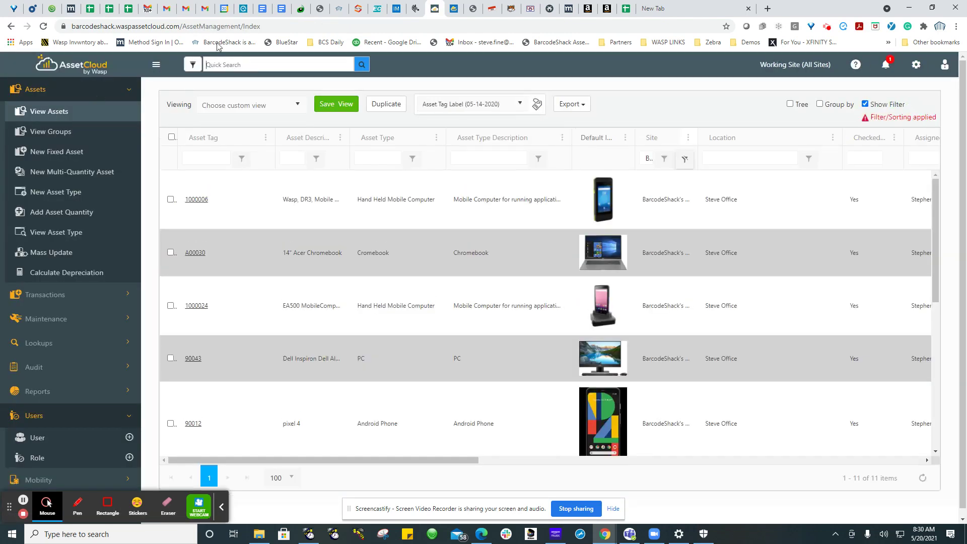
Trim the browser address back to the site root and enter help/api
{"action": "left_click", "coordinate": [274, 26]}
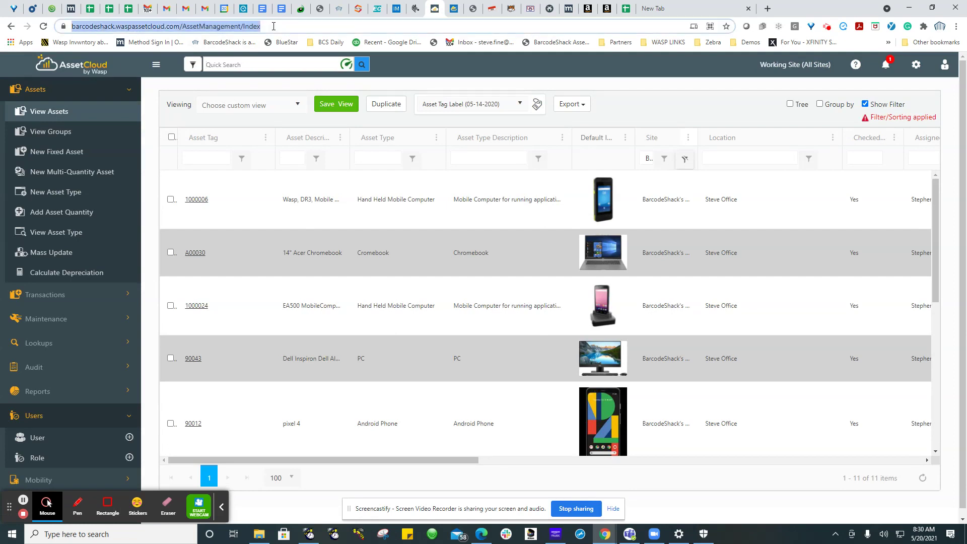
{"action": "left_click", "coordinate": [274, 26]}
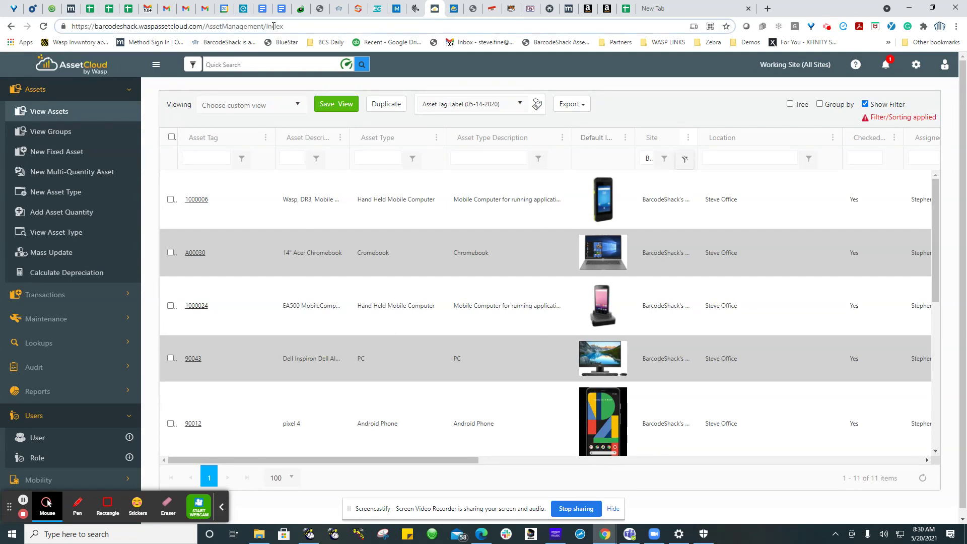
{"action": "key", "text": "BackSpace"}
{"action": "key", "text": "BackSpace"}
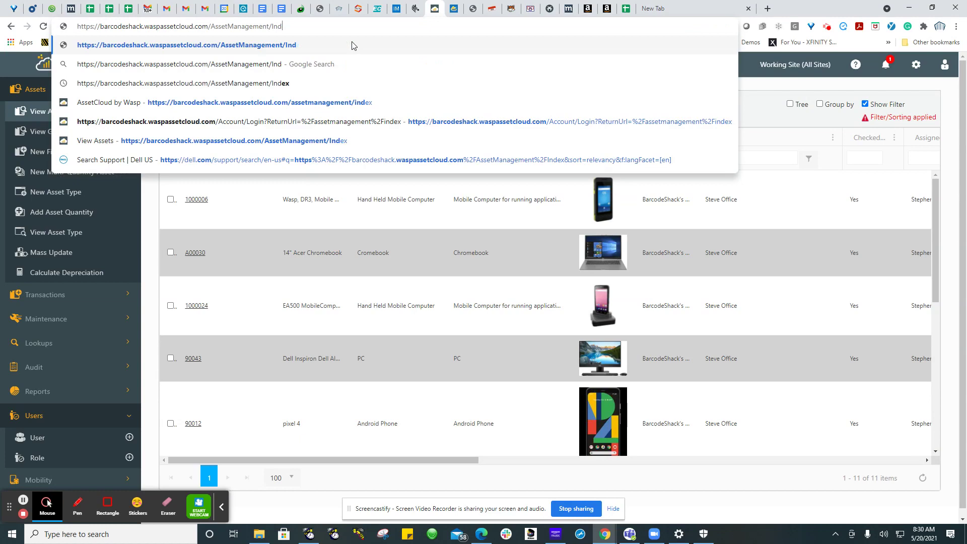
{"action": "key", "text": "BackSpace"}
{"action": "key", "text": "BackSpace"}
{"action": "key", "text": "BackSpace"}
{"action": "key", "text": "BackSpace"}
{"action": "key", "text": "BackSpace"}
{"action": "key", "text": "BackSpace"}
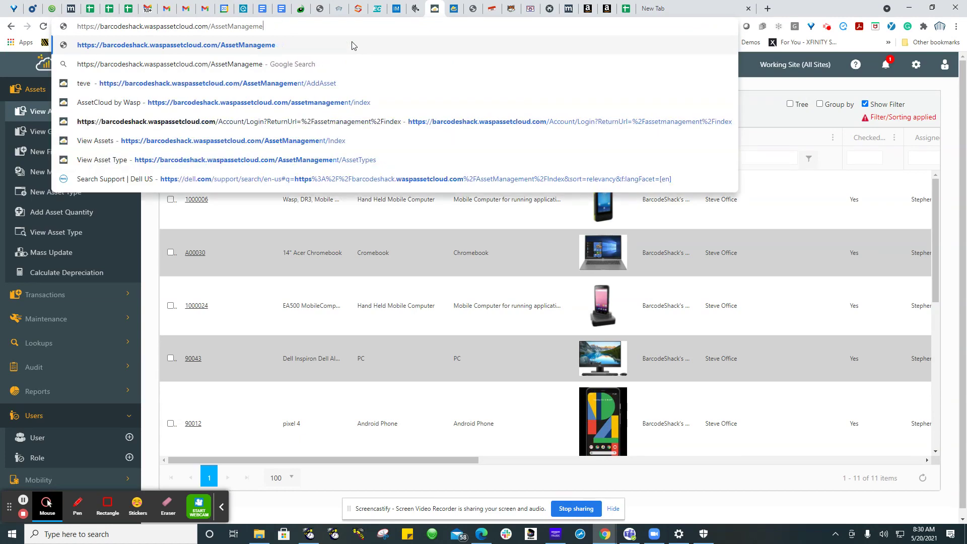
{"action": "key", "text": "BackSpace"}
{"action": "key", "text": "BackSpace"}
{"action": "key", "text": "BackSpace"}
{"action": "key", "text": "BackSpace"}
{"action": "key", "text": "BackSpace"}
{"action": "key", "text": "BackSpace"}
{"action": "key", "text": "BackSpace"}
{"action": "key", "text": "BackSpace"}
{"action": "key", "text": "BackSpace"}
{"action": "key", "text": "BackSpace"}
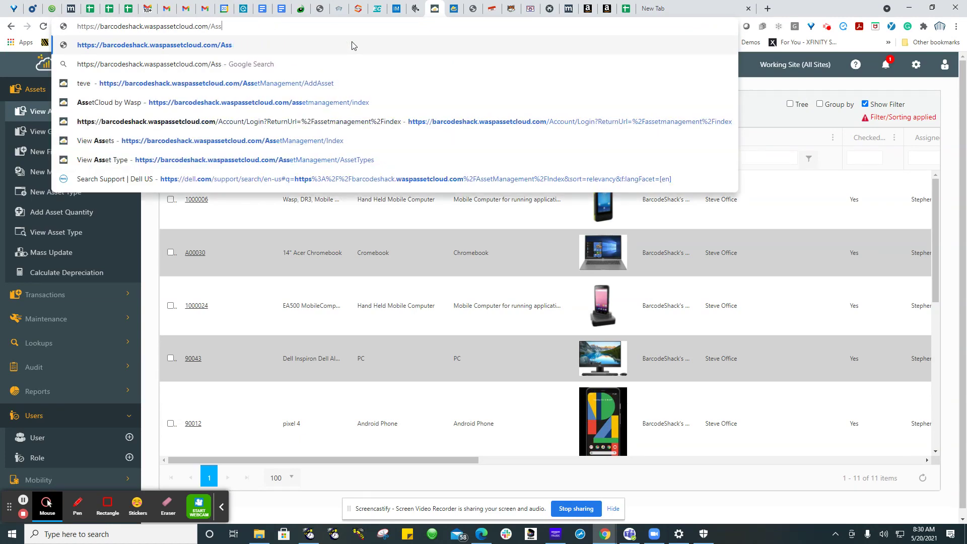
{"action": "key", "text": "BackSpace"}
{"action": "key", "text": "BackSpace"}
{"action": "key", "text": "BackSpace"}
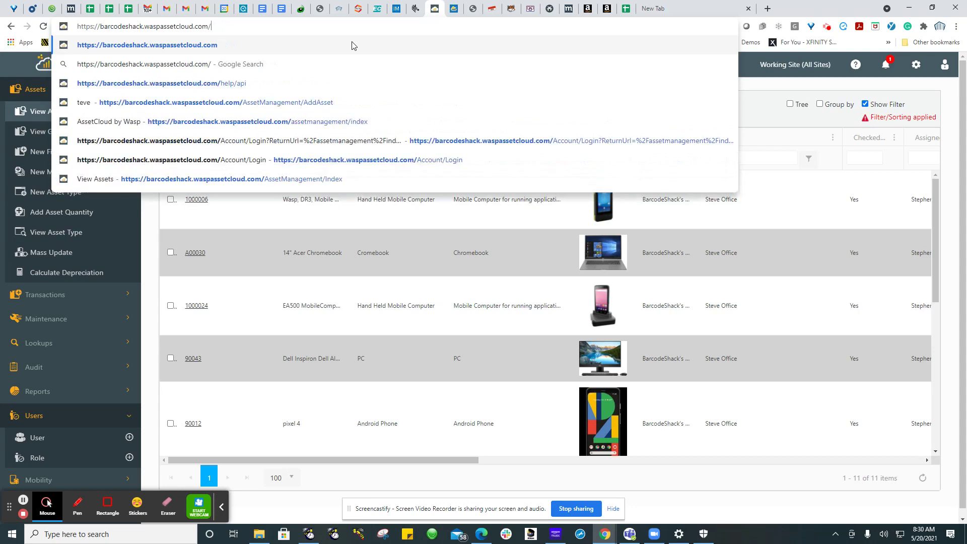
{"action": "type", "text": "hel"}
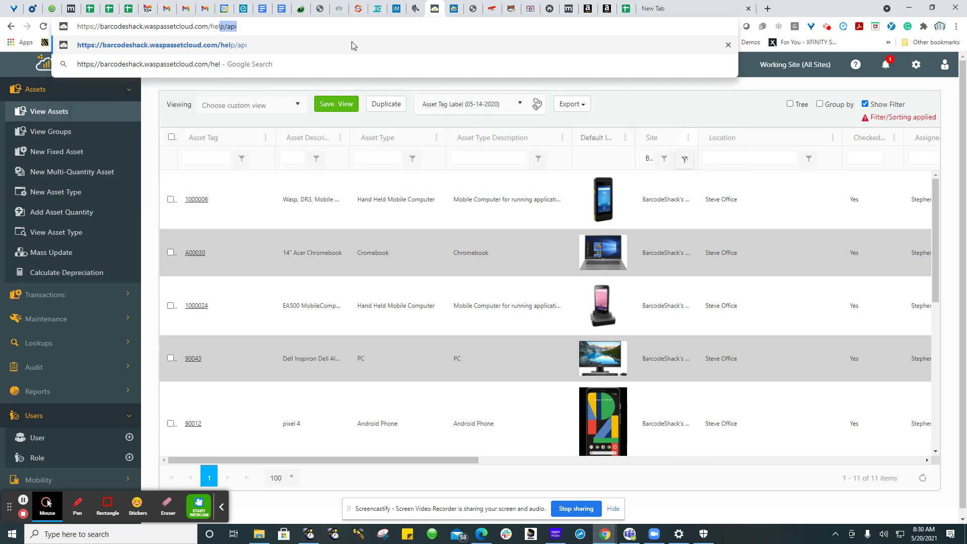
{"action": "type", "text": "p/api"}
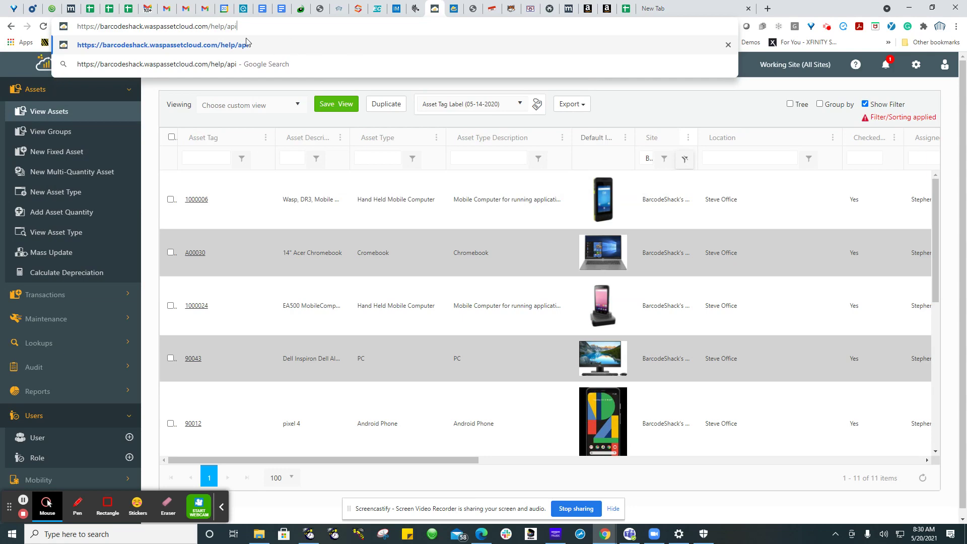
Load /help/api and browse the ApiAssets, ApiAssetTypes and ApiAttachments calls
{"action": "left_click", "coordinate": [212, 51]}
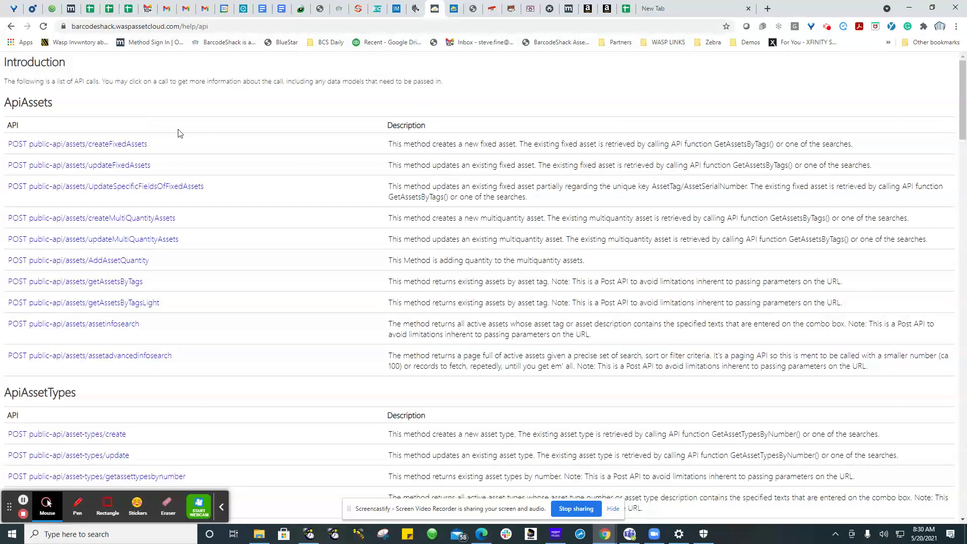
{"action": "scroll", "coordinate": [244, 126], "scroll_direction": "down", "scroll_amount": 3}
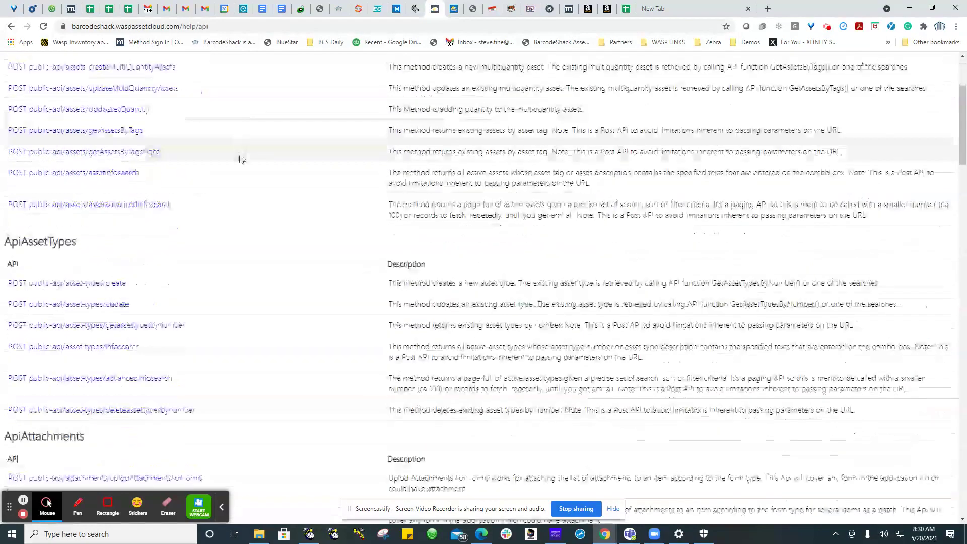
{"action": "scroll", "coordinate": [241, 156], "scroll_direction": "down", "scroll_amount": 5}
{"action": "scroll", "coordinate": [257, 257], "scroll_direction": "up", "scroll_amount": 8}
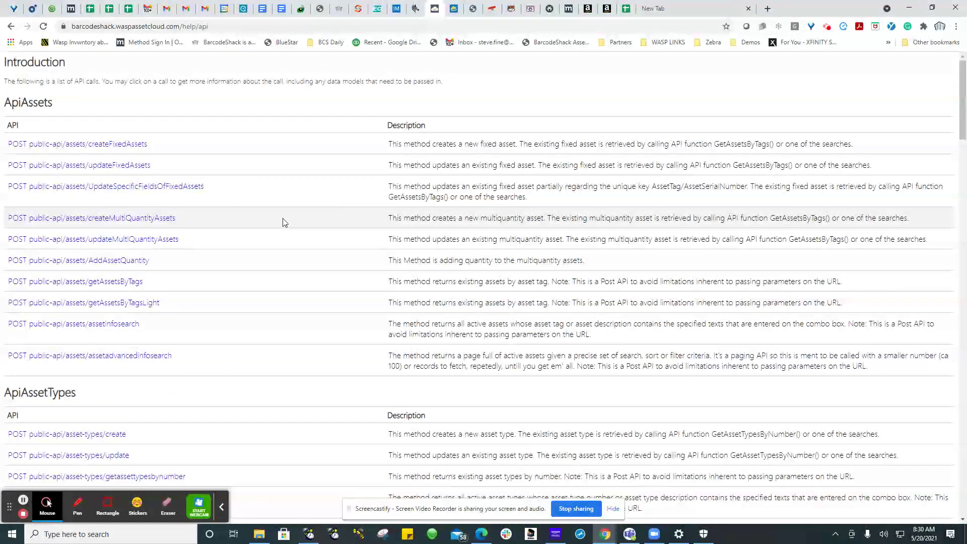
{"action": "left_click", "coordinate": [130, 147]}
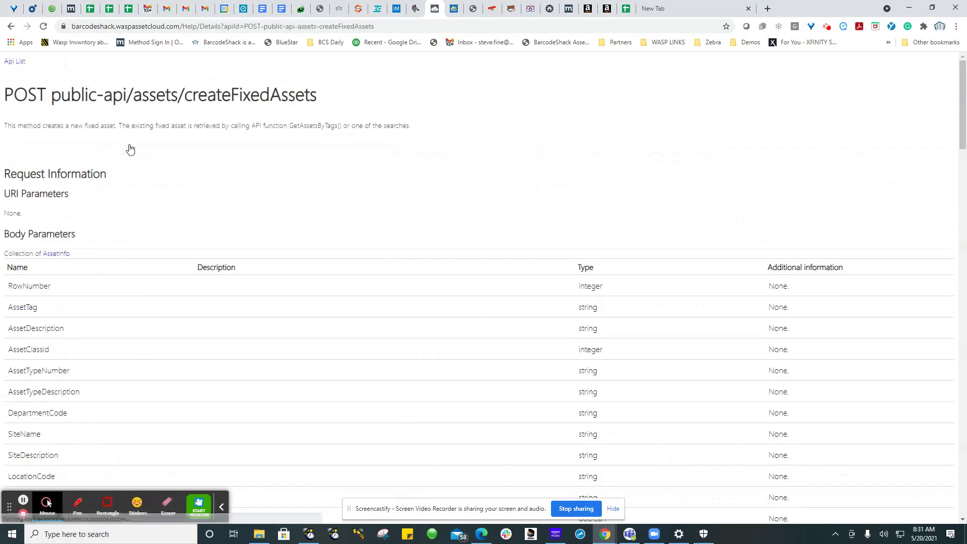
{"action": "scroll", "coordinate": [949, 213], "scroll_direction": "down", "scroll_amount": 3}
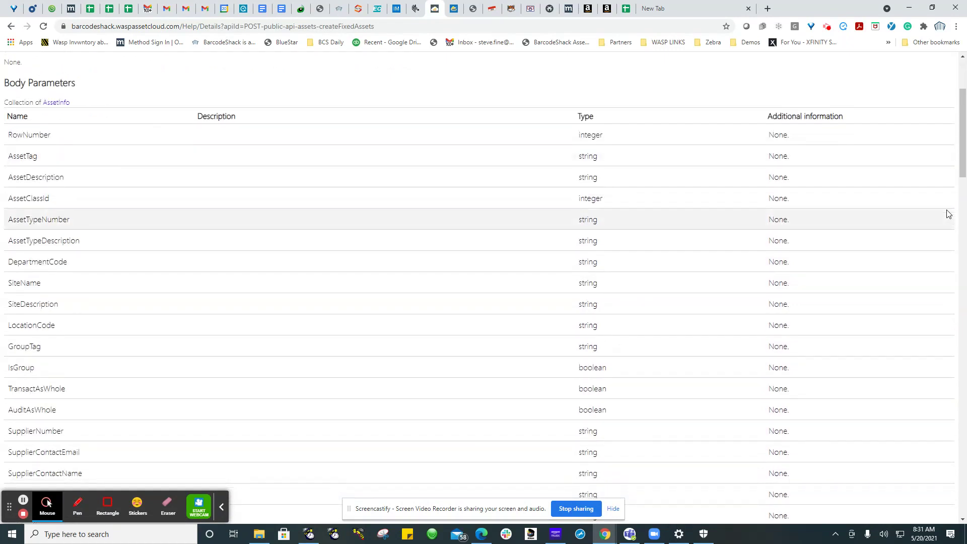
{"action": "scroll", "coordinate": [948, 214], "scroll_direction": "up", "scroll_amount": 2}
{"action": "scroll", "coordinate": [949, 214], "scroll_direction": "down", "scroll_amount": 2}
{"action": "scroll", "coordinate": [949, 214], "scroll_direction": "down", "scroll_amount": 5}
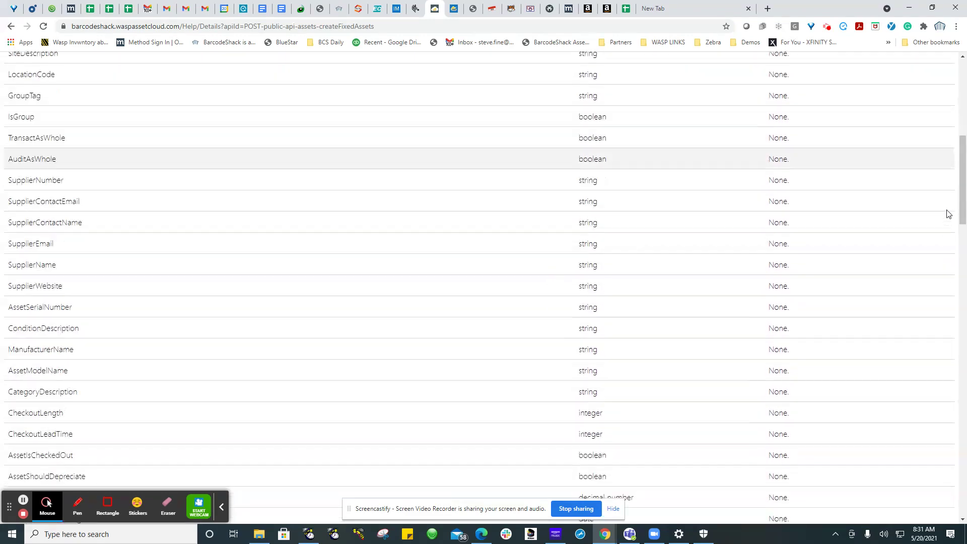
{"action": "scroll", "coordinate": [948, 213], "scroll_direction": "down", "scroll_amount": 3}
{"action": "scroll", "coordinate": [948, 213], "scroll_direction": "down", "scroll_amount": 3}
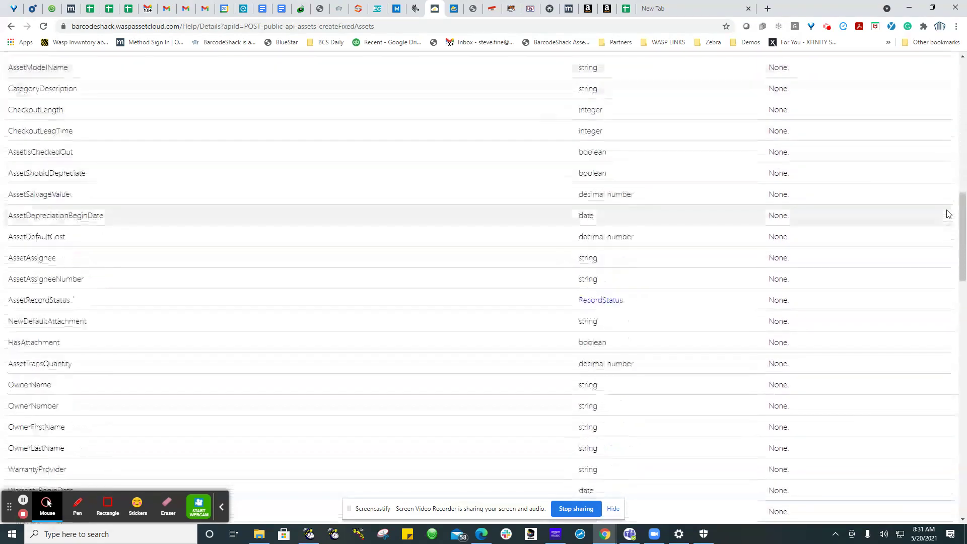
{"action": "scroll", "coordinate": [949, 213], "scroll_direction": "down", "scroll_amount": 10}
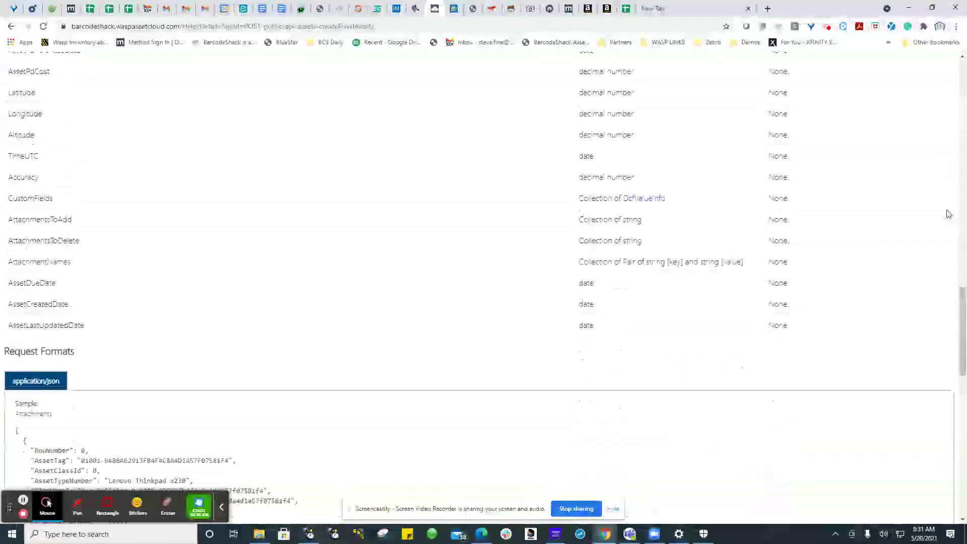
{"action": "scroll", "coordinate": [948, 214], "scroll_direction": "down", "scroll_amount": 6}
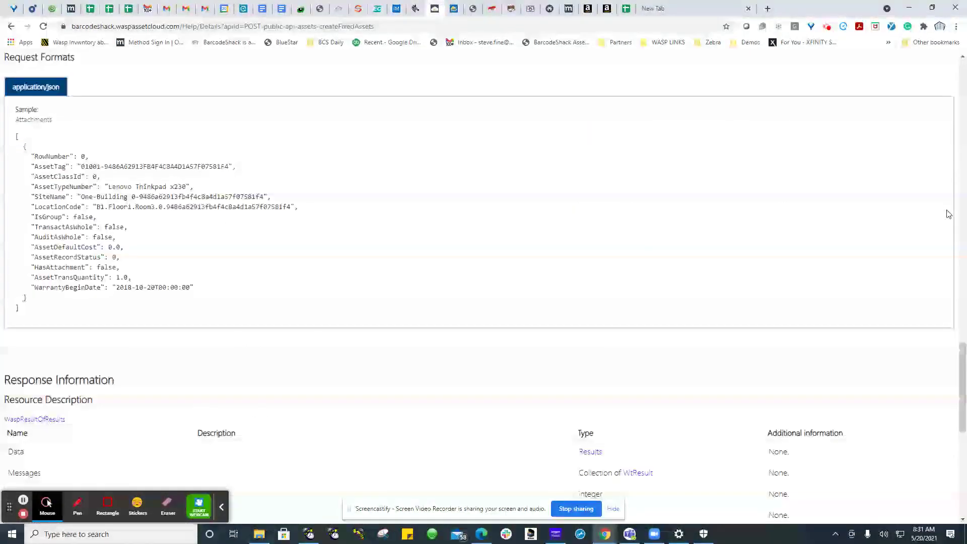
{"action": "scroll", "coordinate": [948, 214], "scroll_direction": "down", "scroll_amount": 5}
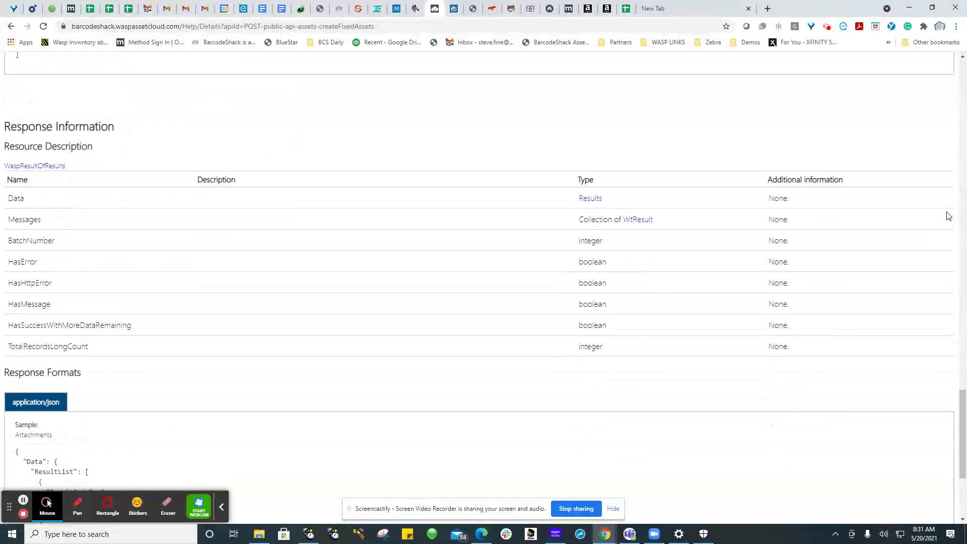
{"action": "scroll", "coordinate": [949, 215], "scroll_direction": "down", "scroll_amount": 1}
{"action": "scroll", "coordinate": [948, 217], "scroll_direction": "down", "scroll_amount": 3}
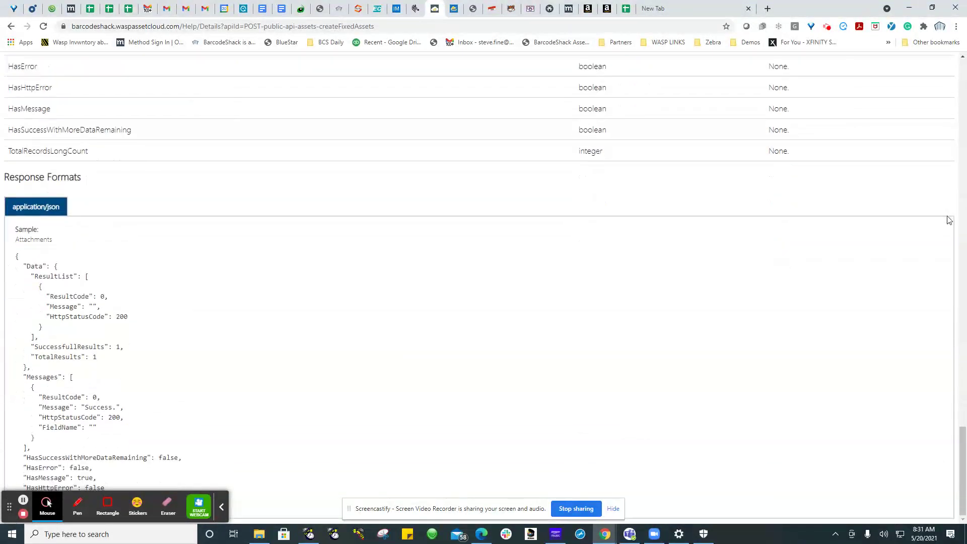
{"action": "scroll", "coordinate": [948, 220], "scroll_direction": "up", "scroll_amount": 20}
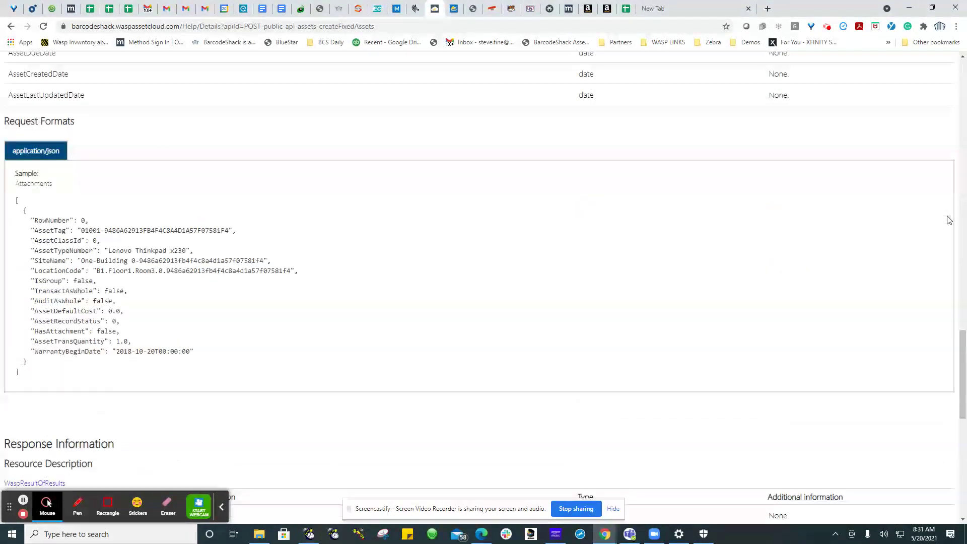
{"action": "scroll", "coordinate": [949, 219], "scroll_direction": "up", "scroll_amount": 15}
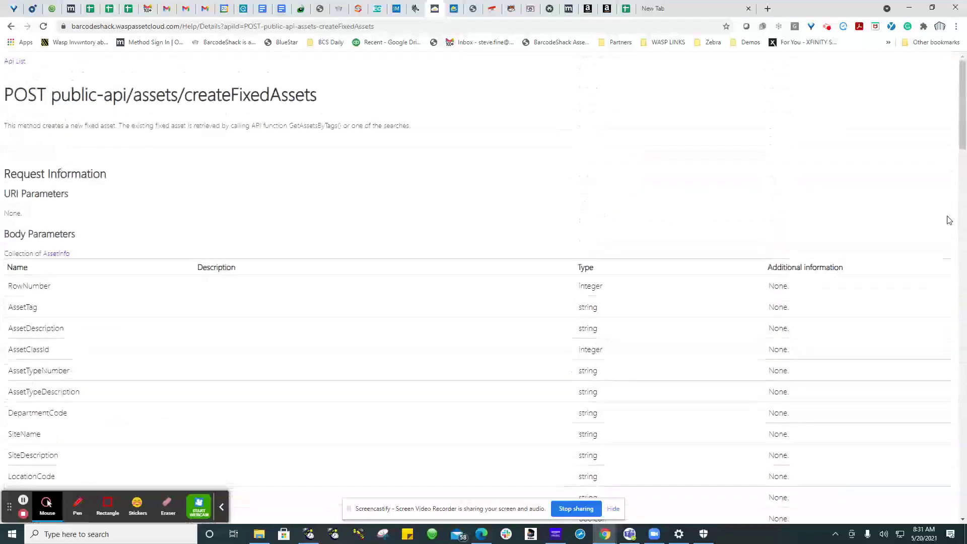
Go back to the API list, then open AssetCloud Help on the View Assets topic
{"action": "left_click", "coordinate": [11, 27]}
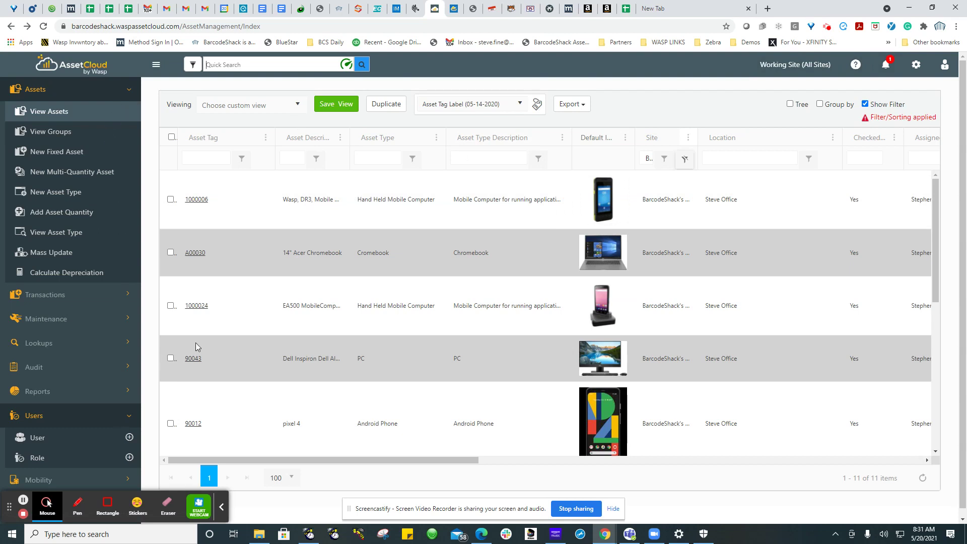
{"action": "left_click", "coordinate": [856, 65]}
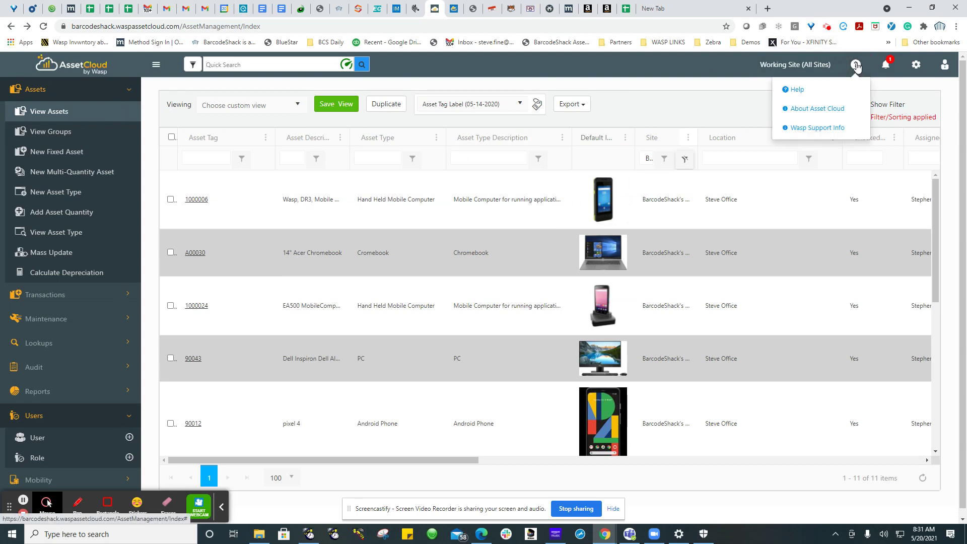
{"action": "left_click", "coordinate": [798, 90]}
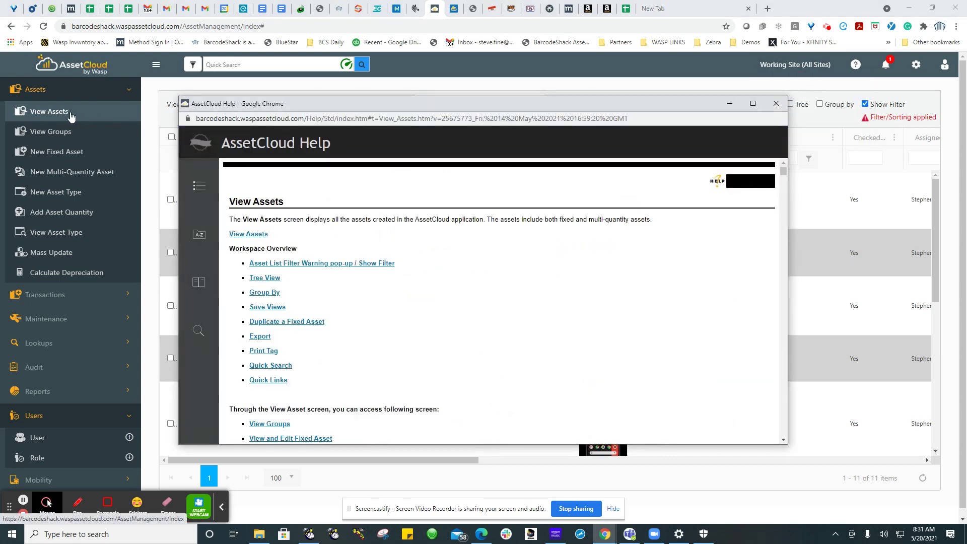
Search help for 'api access' and read Language Independent API Access down to its Postman steps
{"action": "left_click", "coordinate": [199, 331]}
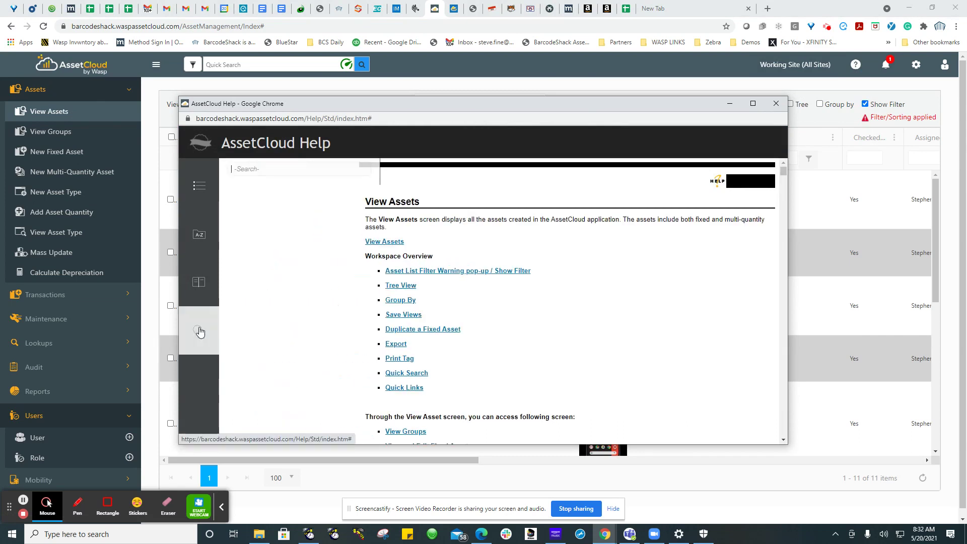
{"action": "type", "text": "a"}
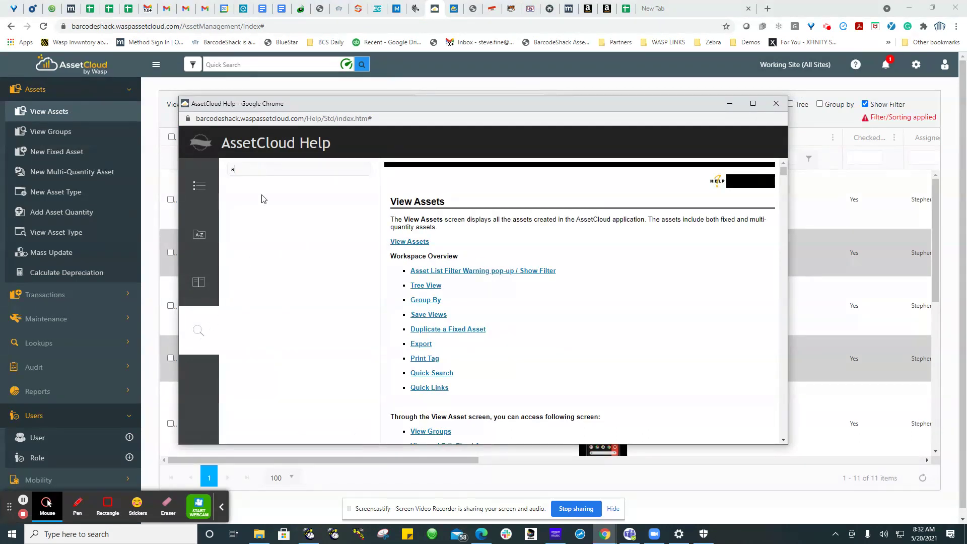
{"action": "type", "text": "pi"}
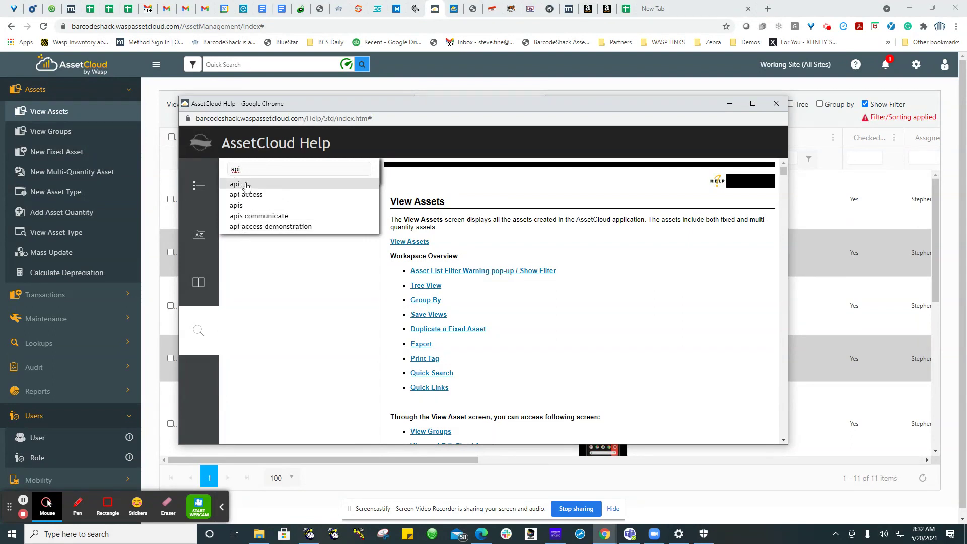
{"action": "left_click", "coordinate": [247, 195]}
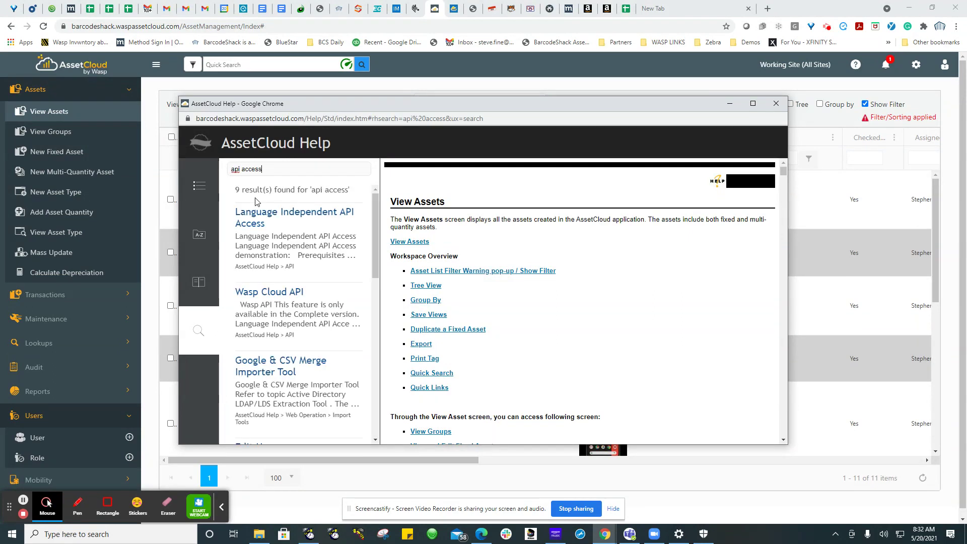
{"action": "left_click", "coordinate": [327, 214]}
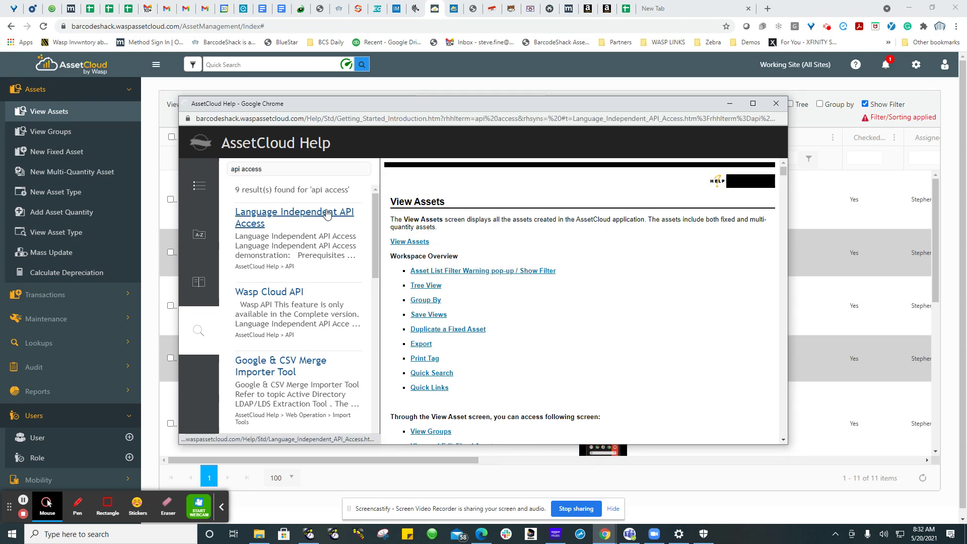
{"action": "scroll", "coordinate": [721, 232], "scroll_direction": "down", "scroll_amount": 1}
{"action": "scroll", "coordinate": [721, 232], "scroll_direction": "down", "scroll_amount": 1}
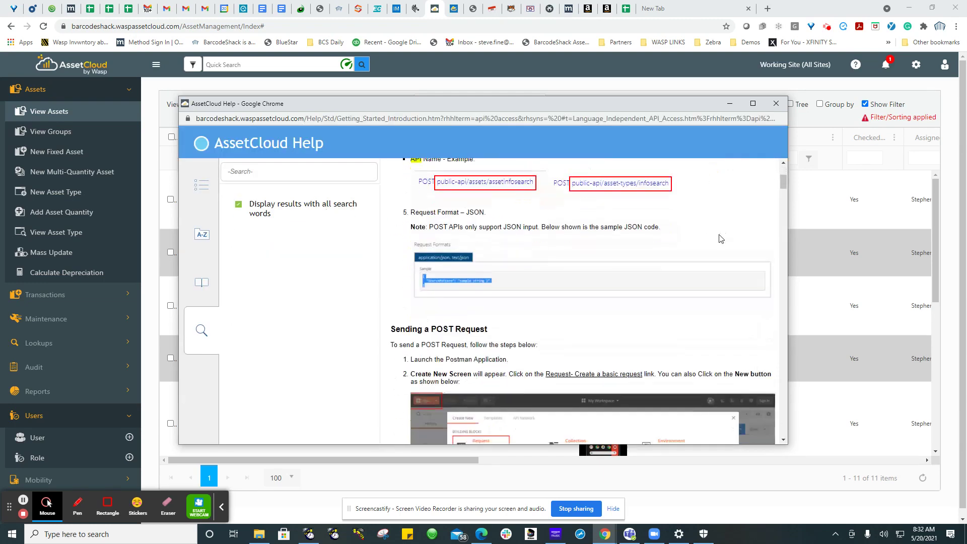
{"action": "scroll", "coordinate": [721, 236], "scroll_direction": "up", "scroll_amount": 2}
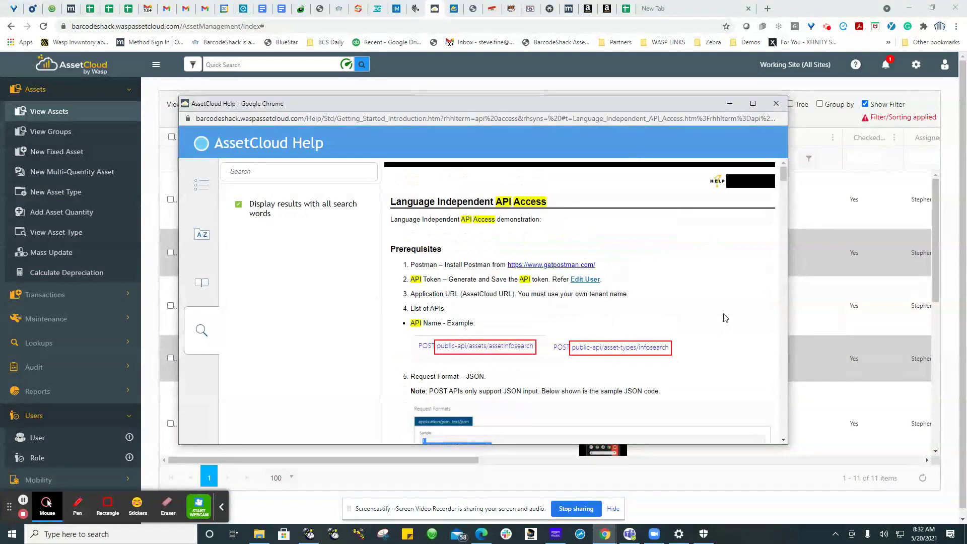
{"action": "scroll", "coordinate": [733, 306], "scroll_direction": "down", "scroll_amount": 4}
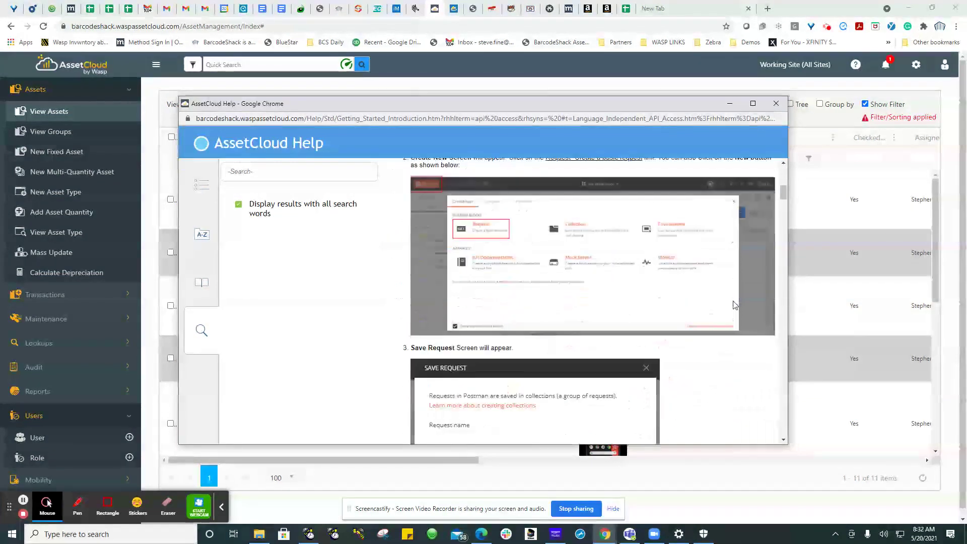
{"action": "scroll", "coordinate": [735, 305], "scroll_direction": "down", "scroll_amount": 6}
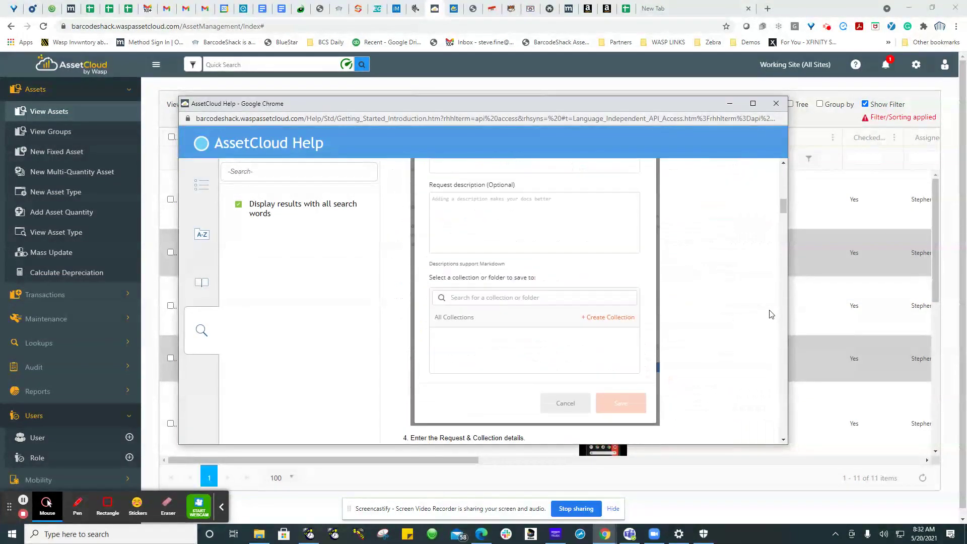